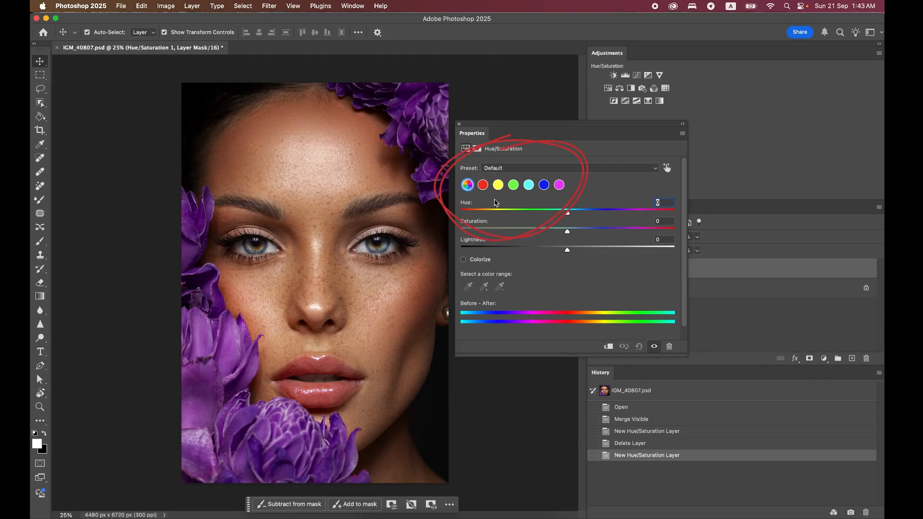
- Desaturate the Magentas range completely in the Hue/Saturation adjustment, setting its saturation to -100
click(544, 185)
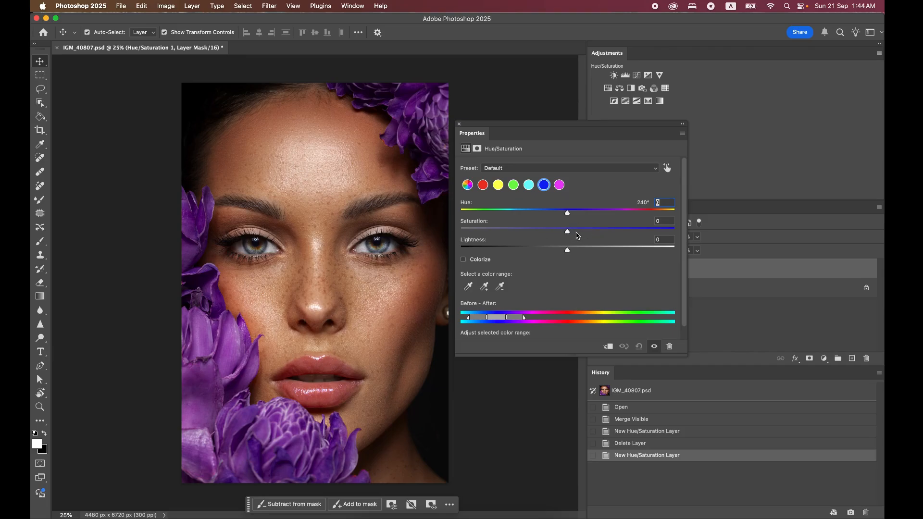
click(468, 185)
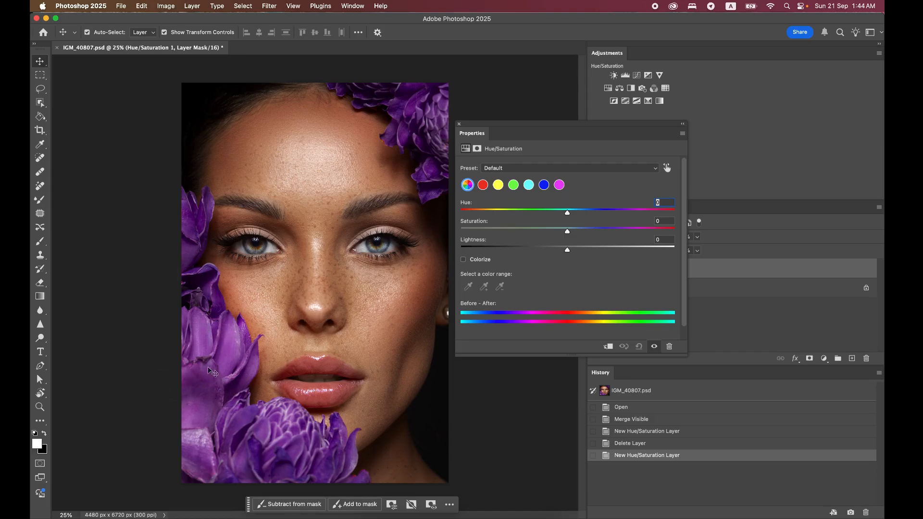
click(559, 185)
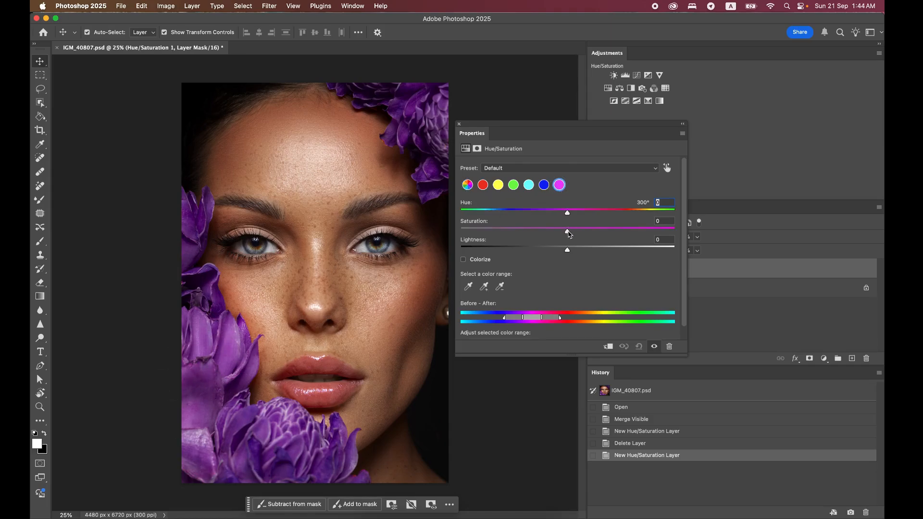
drag(568, 233, 438, 231)
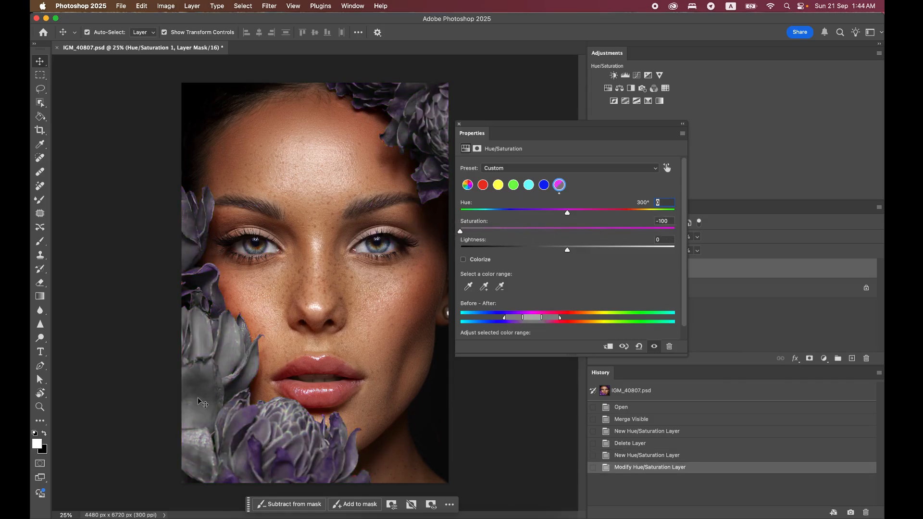
- Return the Magentas saturation to 0 in the Hue/Saturation adjustment
click(564, 232)
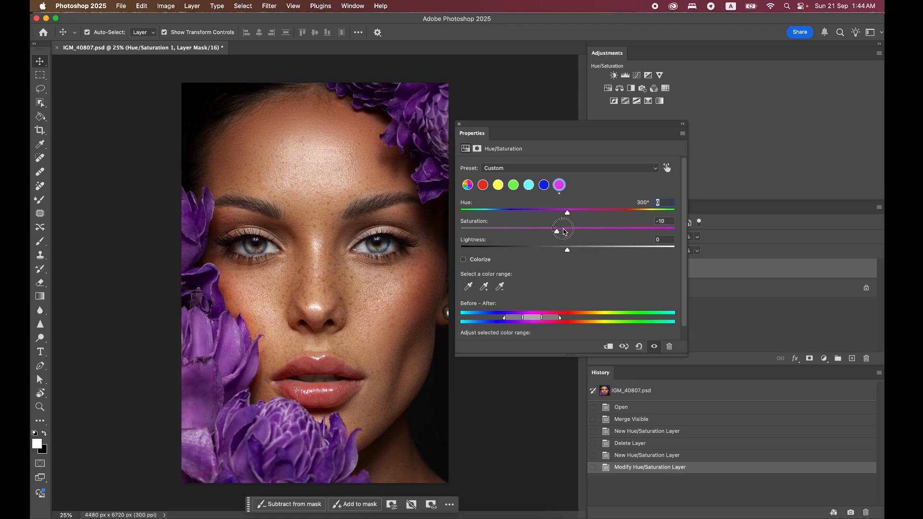
click(567, 231)
click(568, 214)
drag(568, 214, 567, 239)
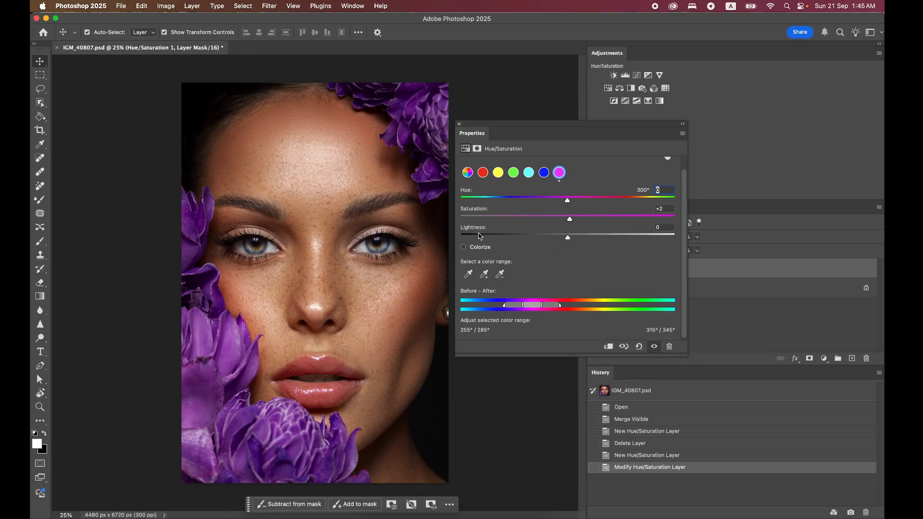
scroll(561, 243, down, 1)
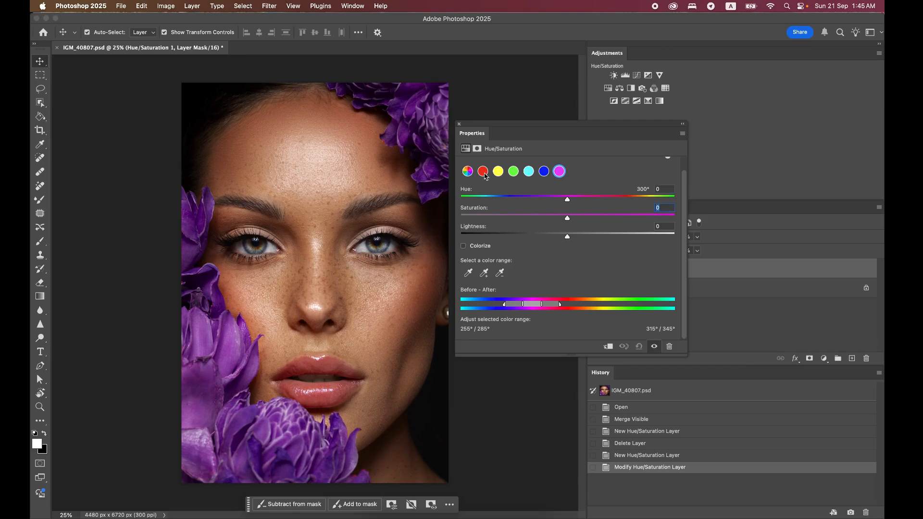
- Shift the hue of the Reds range to +2
click(483, 172)
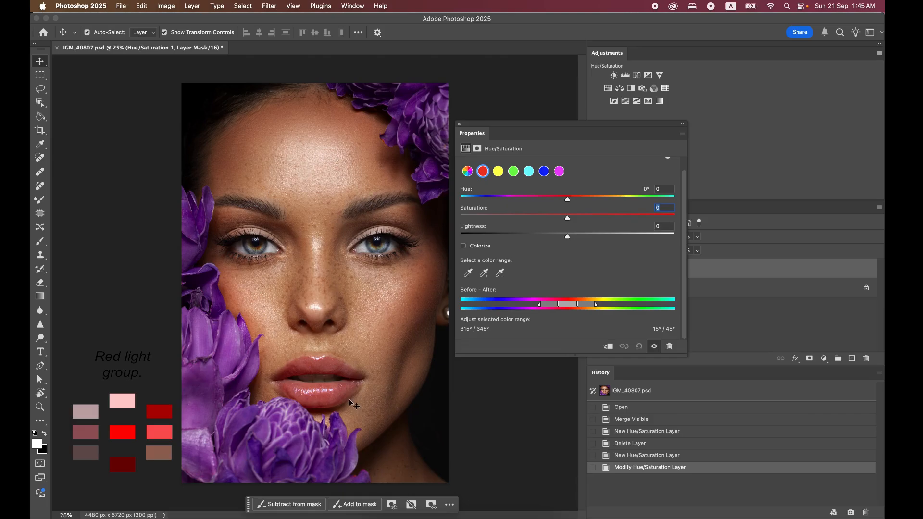
mouse_move(567, 218)
mouse_down()
mouse_move(474, 219)
mouse_move(606, 218)
mouse_move(566, 219)
mouse_move(573, 202)
mouse_move(601, 200)
mouse_move(569, 203)
mouse_up()
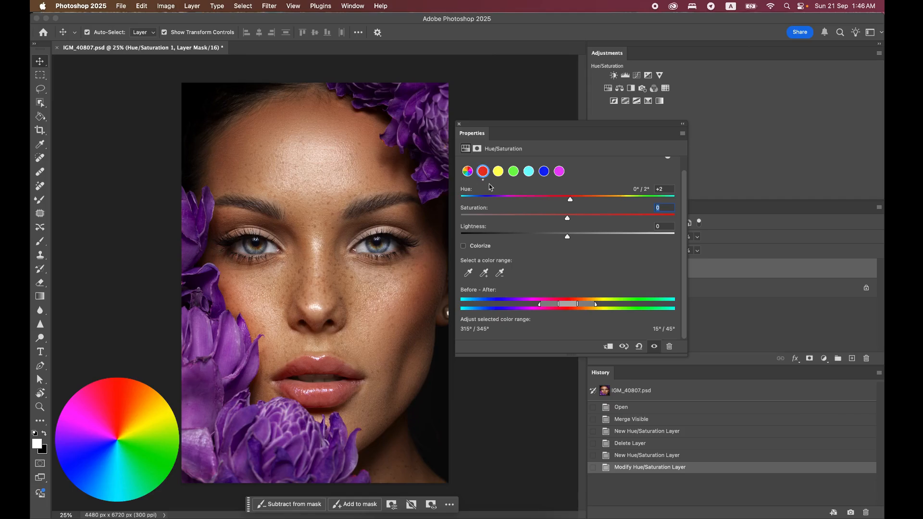
- Try a master hue shift of +42 on the whole image, and reset the master hue to 0
click(469, 174)
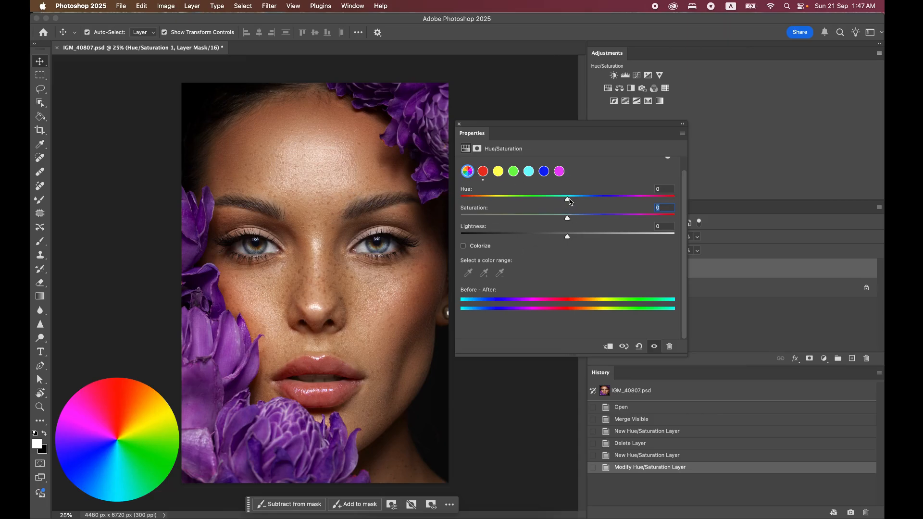
drag(568, 199, 593, 203)
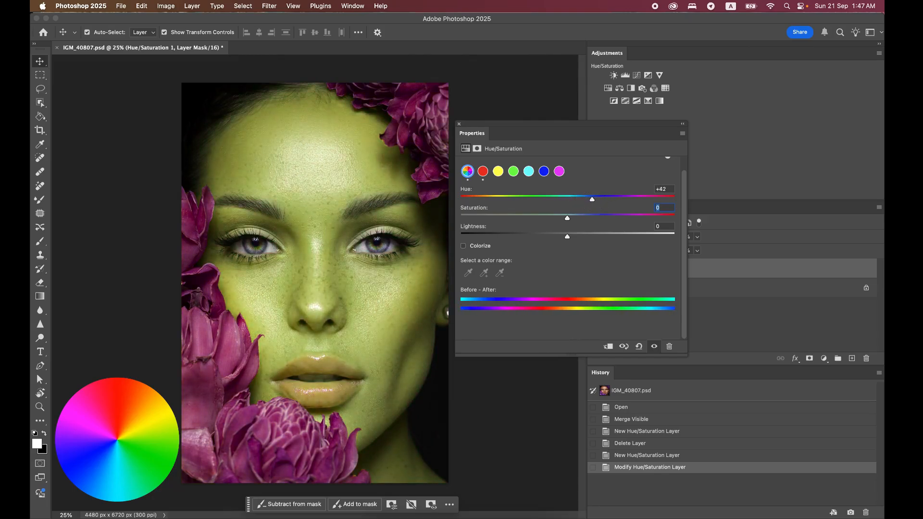
double_click(662, 189)
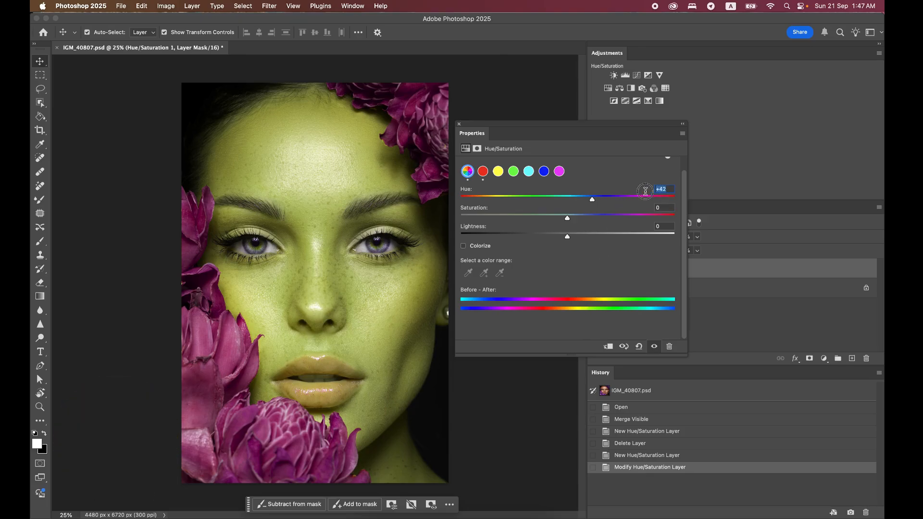
text(0)
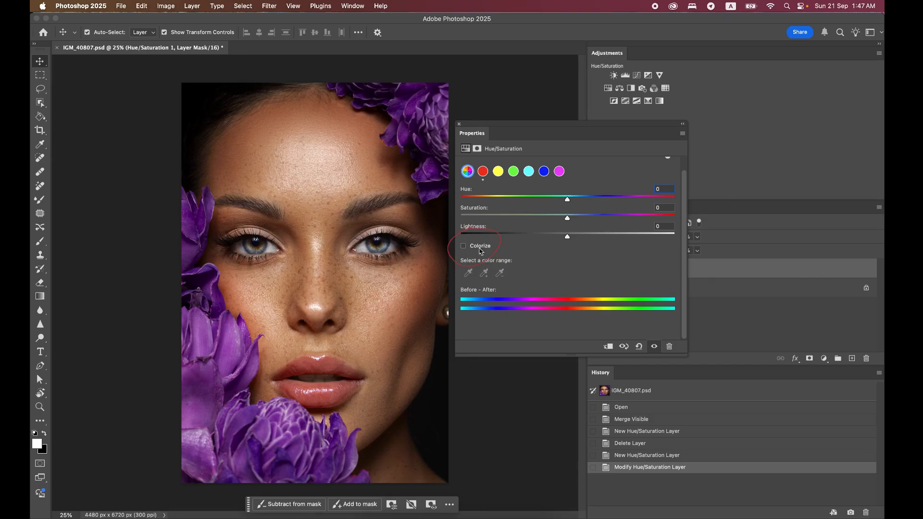
- Colorize the whole image with hue 182, saturation 27 and lightness -26
click(464, 249)
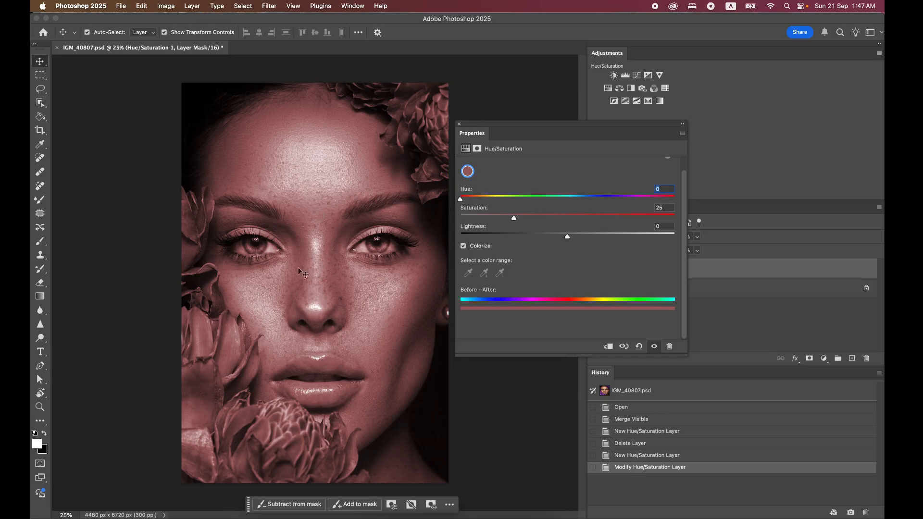
drag(469, 199, 569, 201)
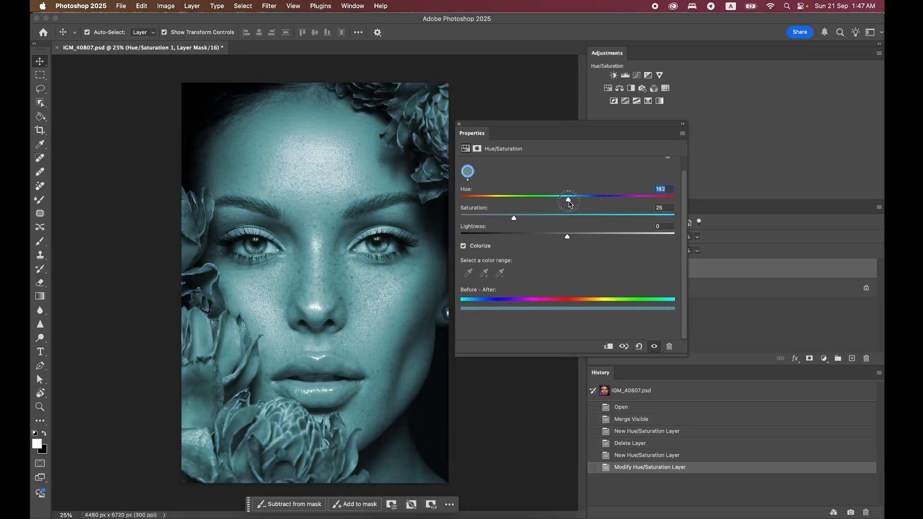
drag(523, 221, 540, 241)
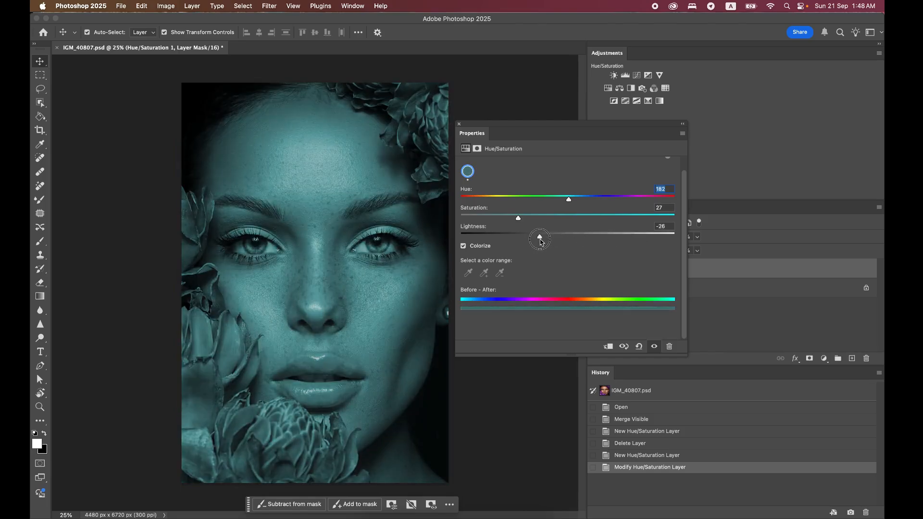
- Reset the colorize lightness, saturation and hue to 0 and turn off Colorize
double_click(657, 226)
key(BackSpace)
text(0)
key(shift+Tab)
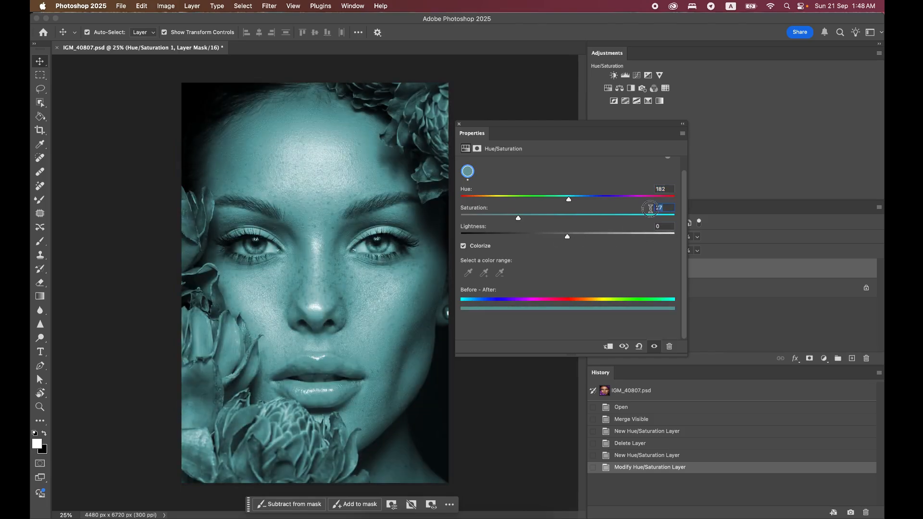
text(0)
key(shift+Tab)
text(0)
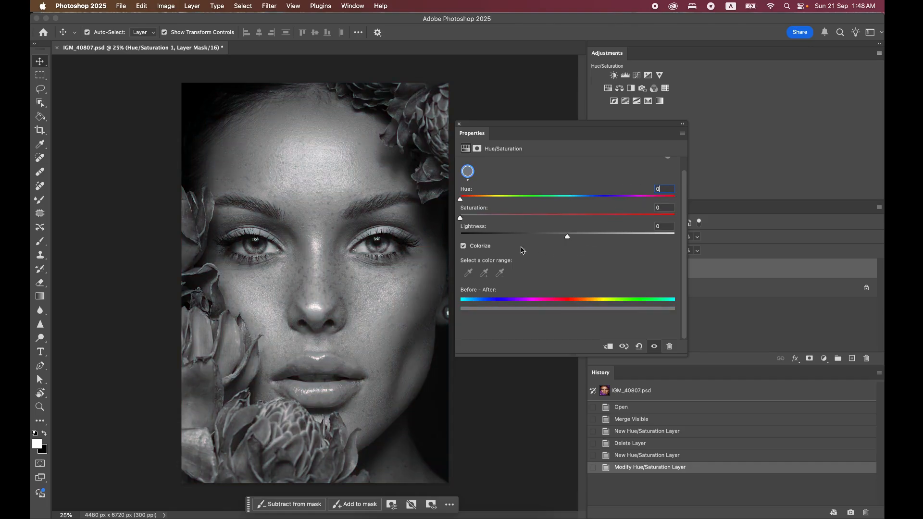
click(464, 246)
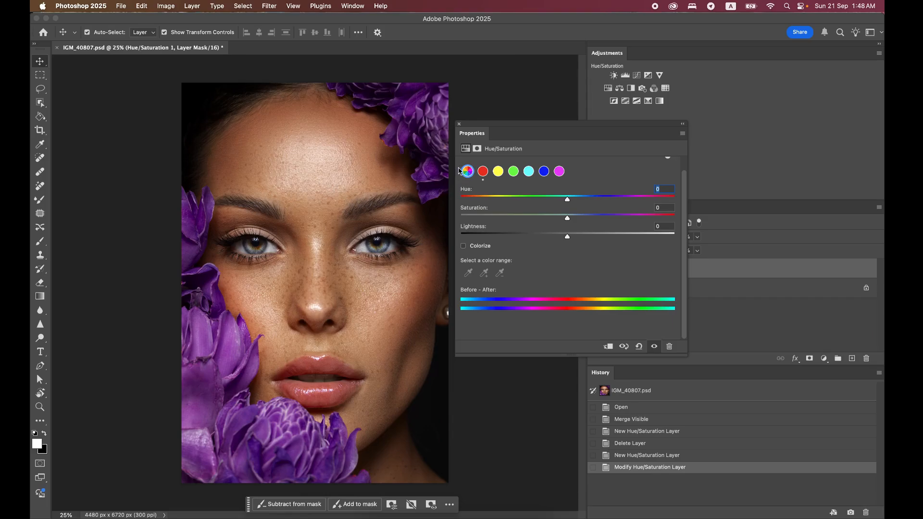
- Narrow the Reds color range to 315°/339° at its start and 354°/8° at its end
click(483, 171)
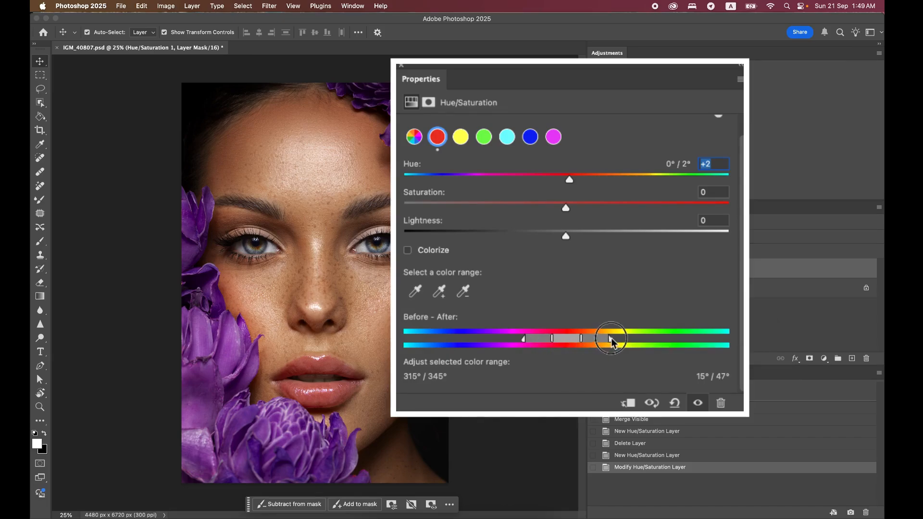
drag(612, 341, 630, 341)
drag(582, 341, 611, 341)
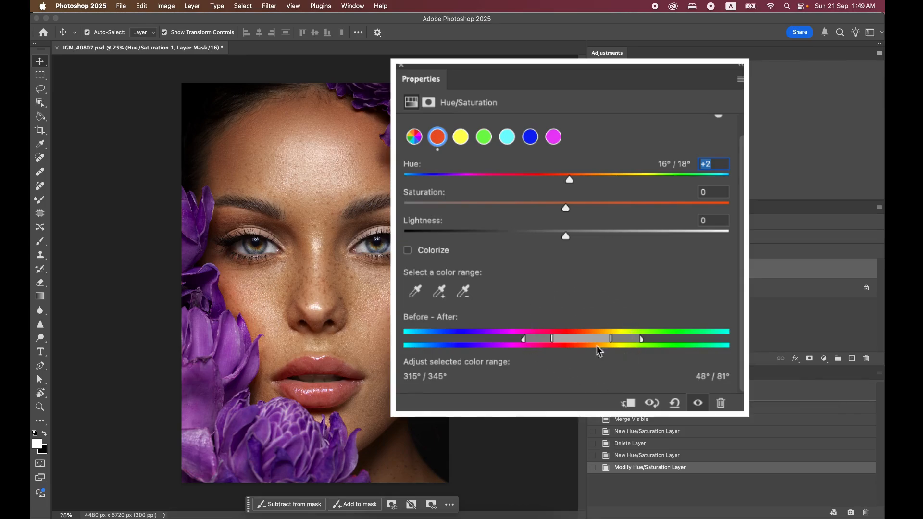
drag(611, 342, 546, 343)
drag(641, 342, 570, 344)
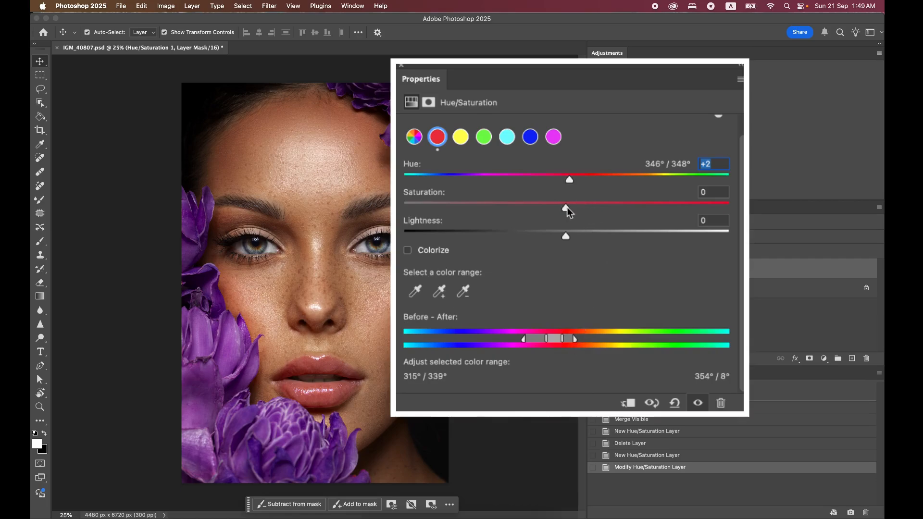
- Raise the Reds saturation to +73 and widen the color range to 251°/267° and 5°/26°
drag(567, 207, 685, 209)
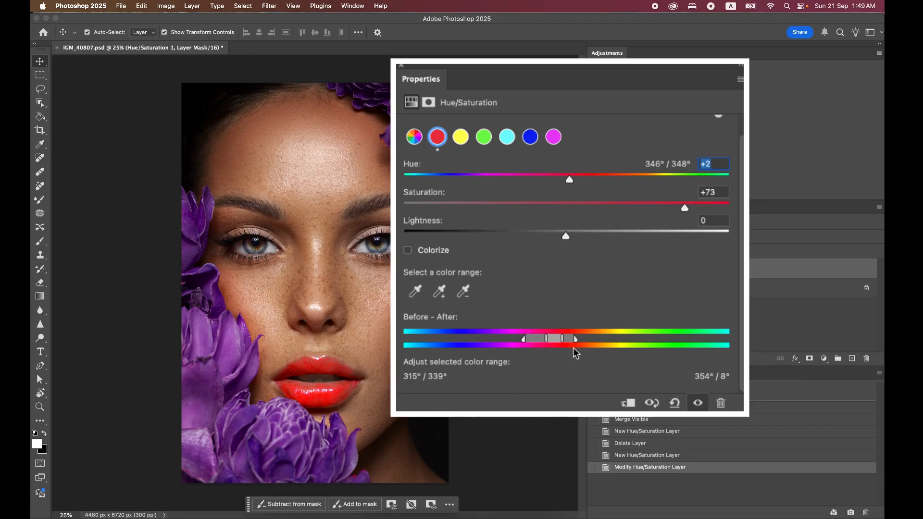
mouse_move(575, 340)
mouse_down()
mouse_move(591, 339)
mouse_move(572, 342)
mouse_up()
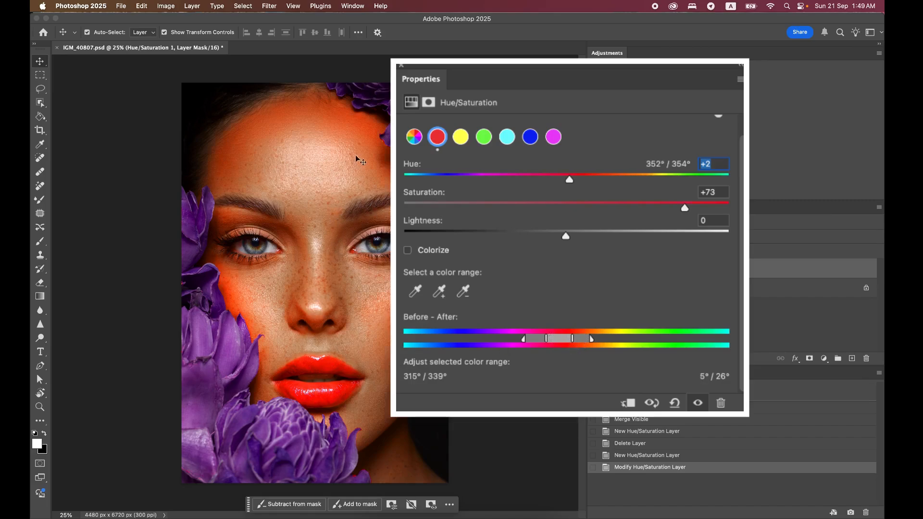
drag(523, 339, 482, 344)
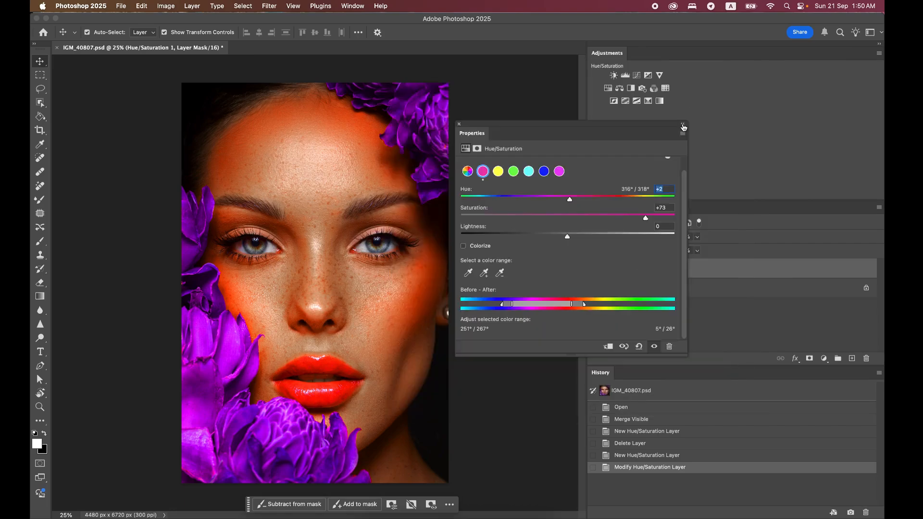
- Delete the Hue/Saturation 1 layer, add a fresh Hue/Saturation adjustment layer, and place its properties beside the portrait
click(683, 125)
drag(670, 272, 864, 357)
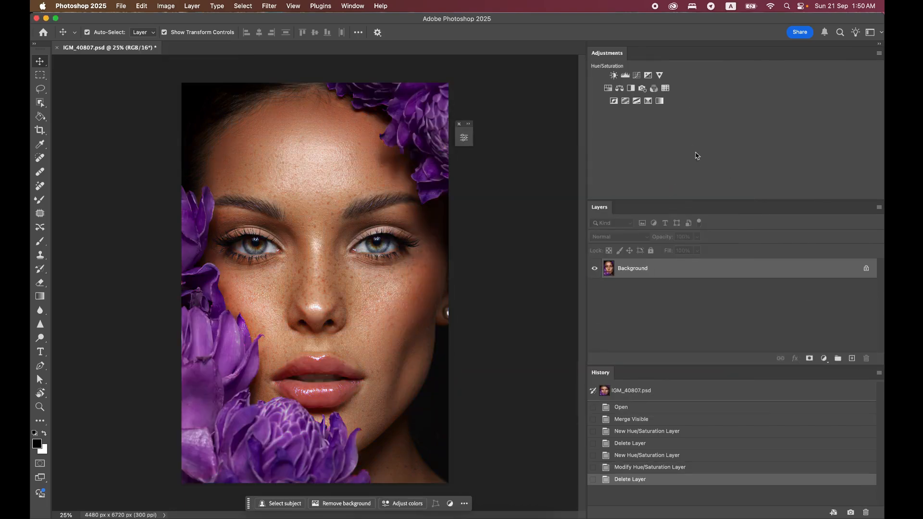
click(608, 88)
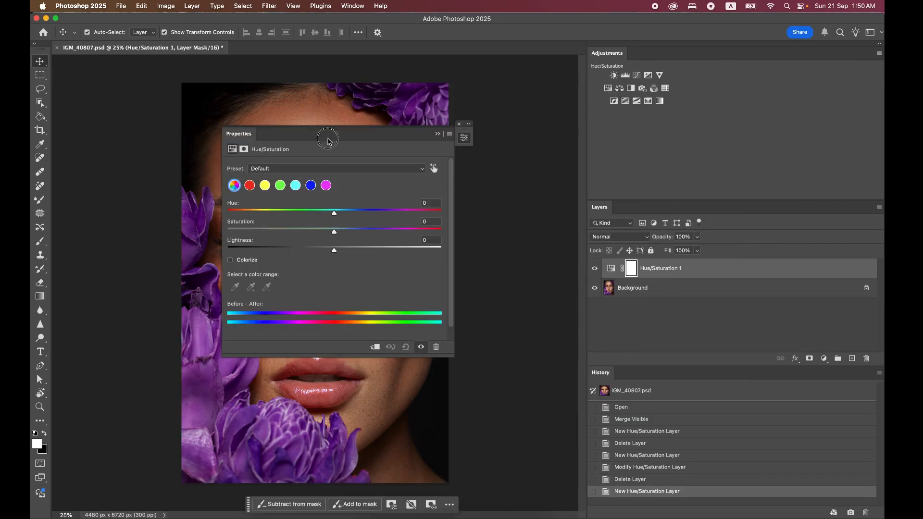
drag(324, 134, 516, 136)
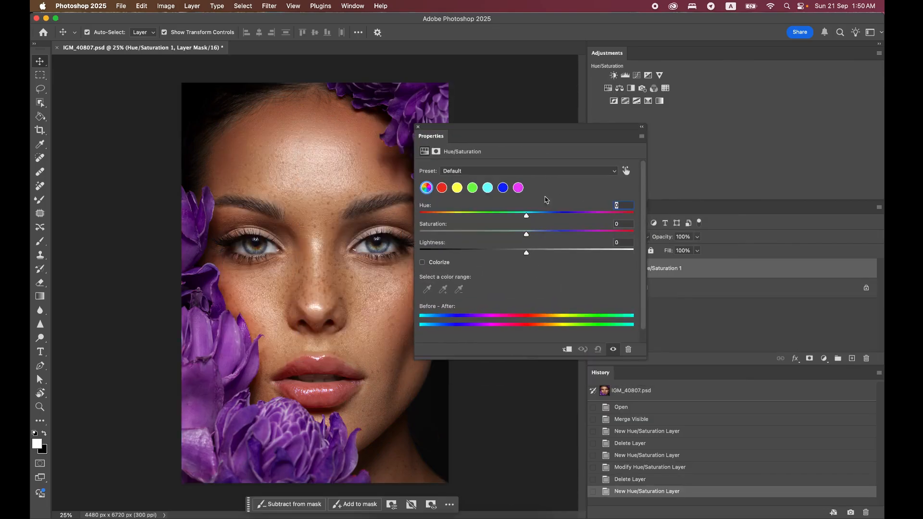